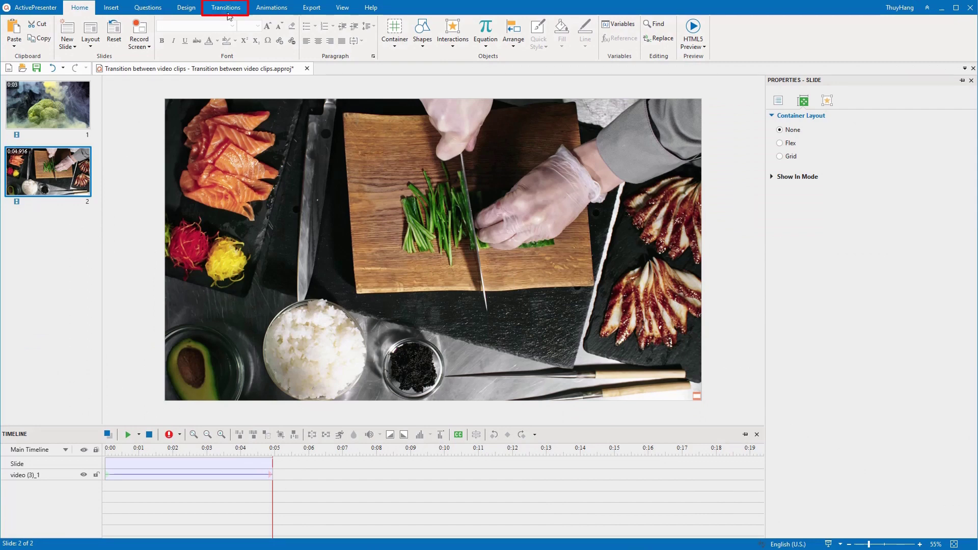
Step: Apply a Cover transition to the chopping-board slide
click(227, 9)
click(248, 32)
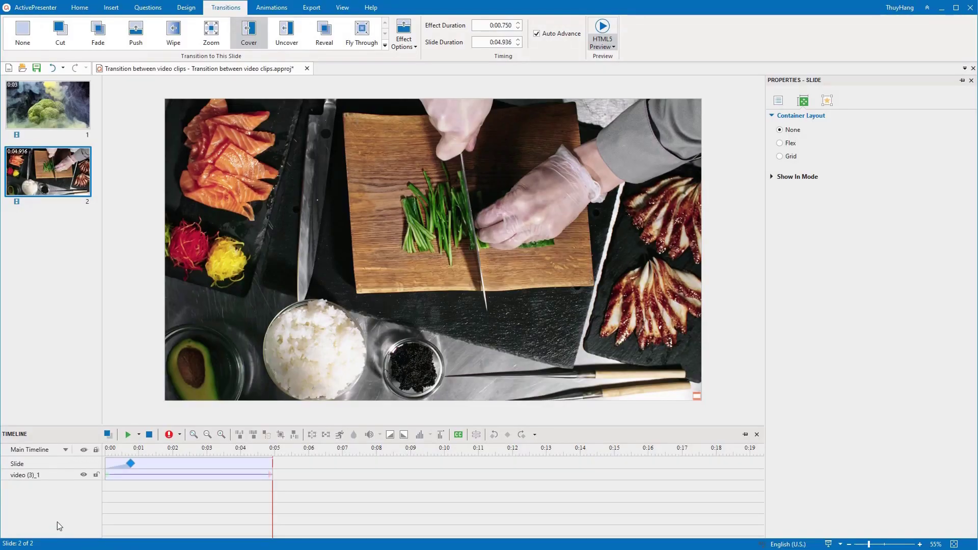
Step: Remove the slide transition and merge the broccoli and chopping-board slides into one
click(32, 43)
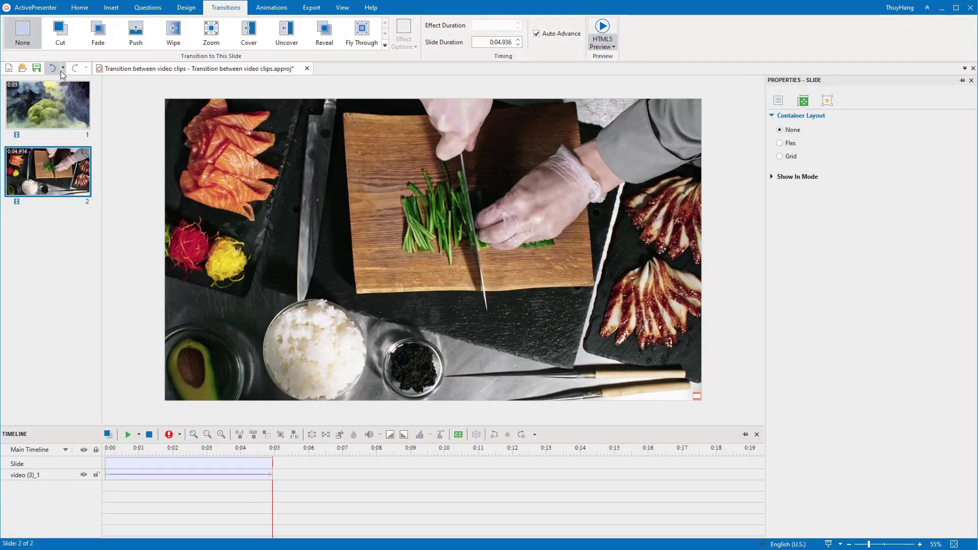
shift+click(68, 95)
right_click(67, 95)
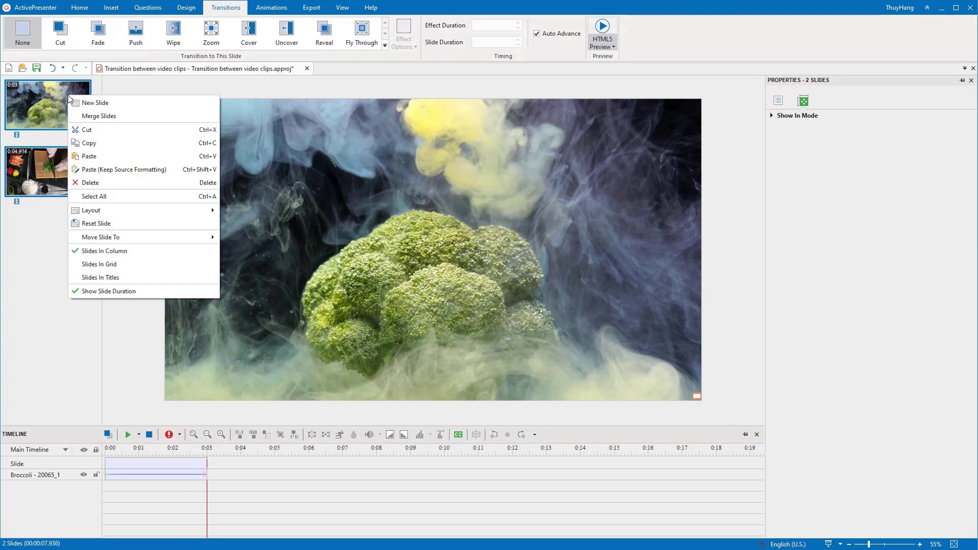
click(98, 117)
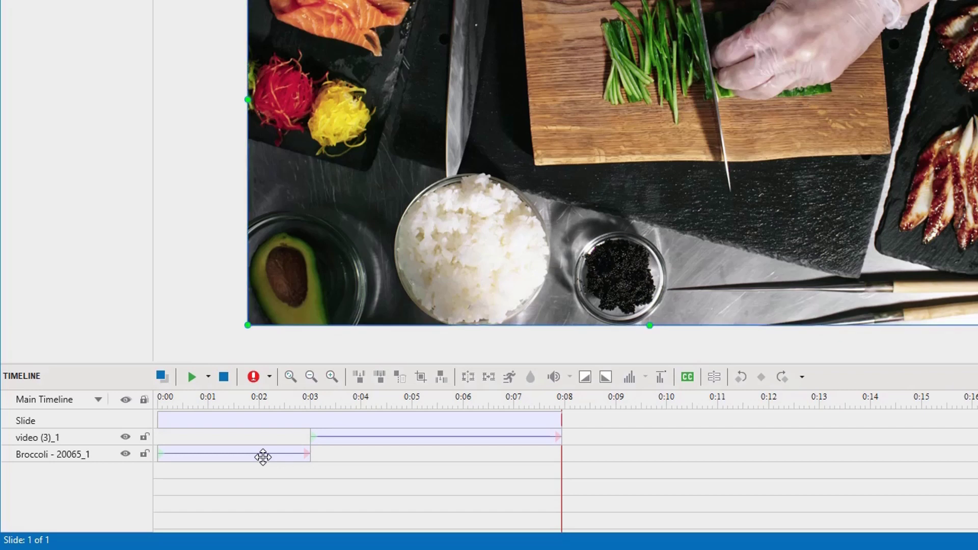
Step: Extend the broccoli clip to about 0:03.7, insert time at 0:03, and trim the yellow segment to 0.75 s
click(263, 457)
drag(310, 454, 339, 455)
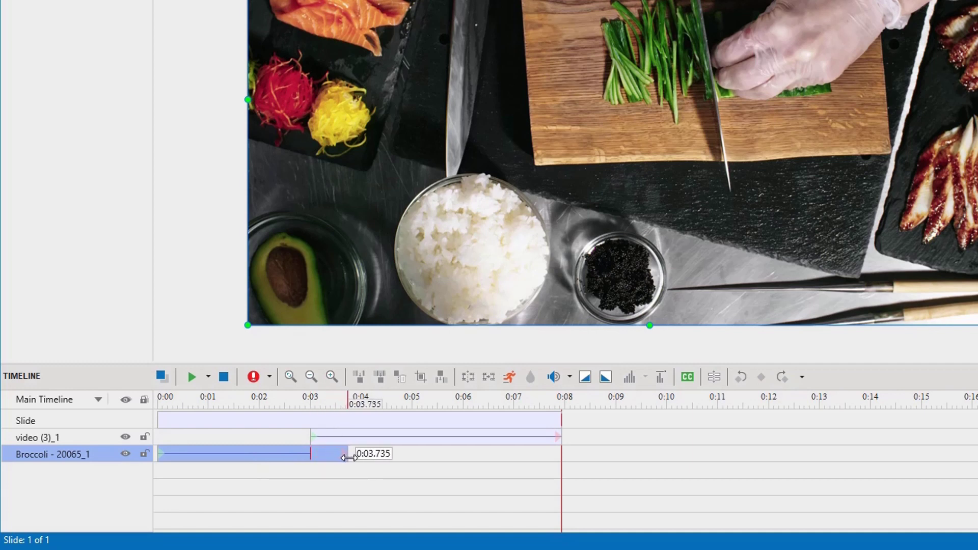
click(321, 435)
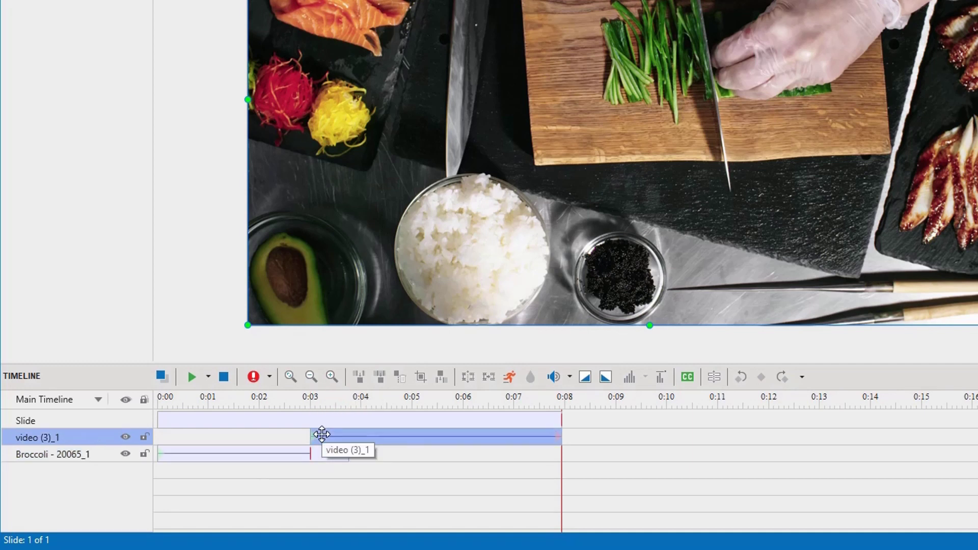
click(320, 402)
click(310, 403)
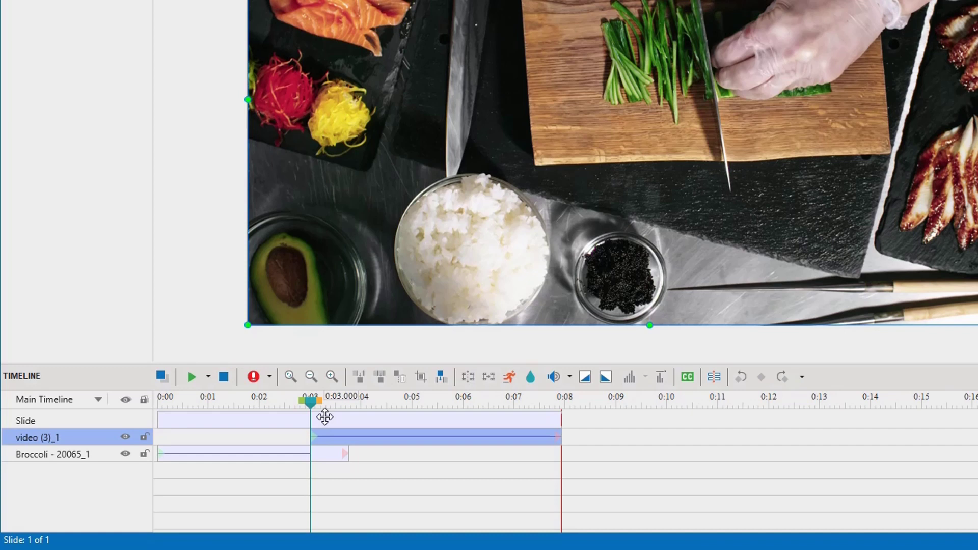
click(437, 378)
click(522, 345)
drag(411, 437, 352, 447)
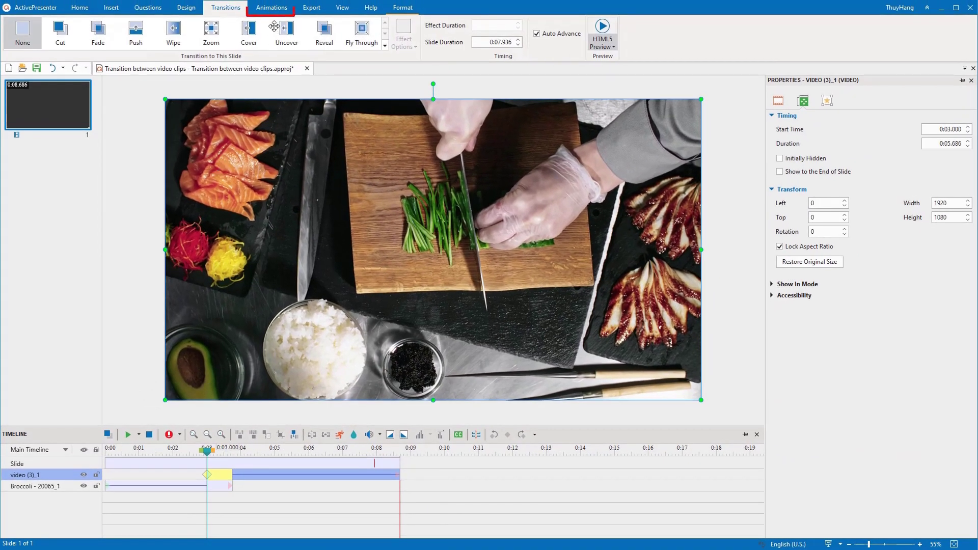
Step: Add an entrance effect to the chopping-board clip and lengthen it to 0:00.750
click(275, 15)
click(17, 39)
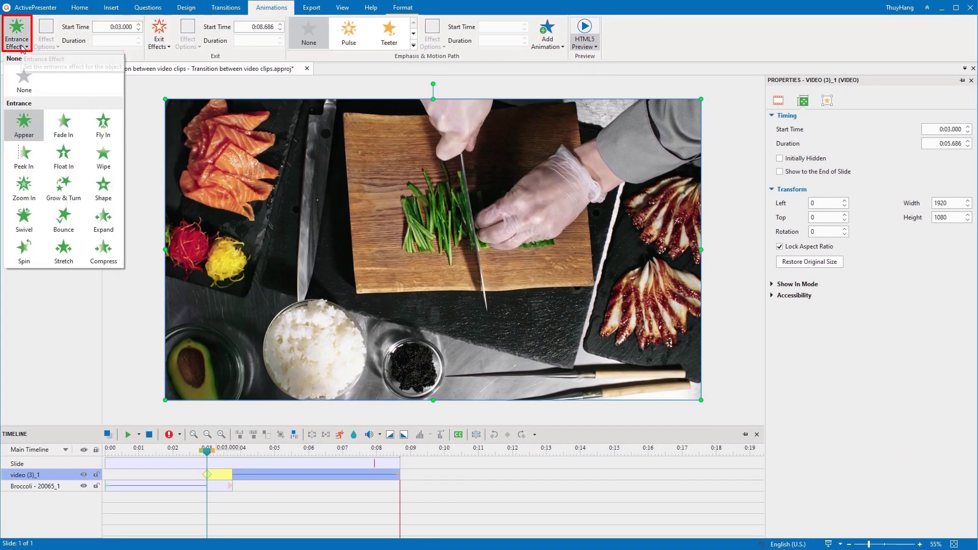
click(103, 125)
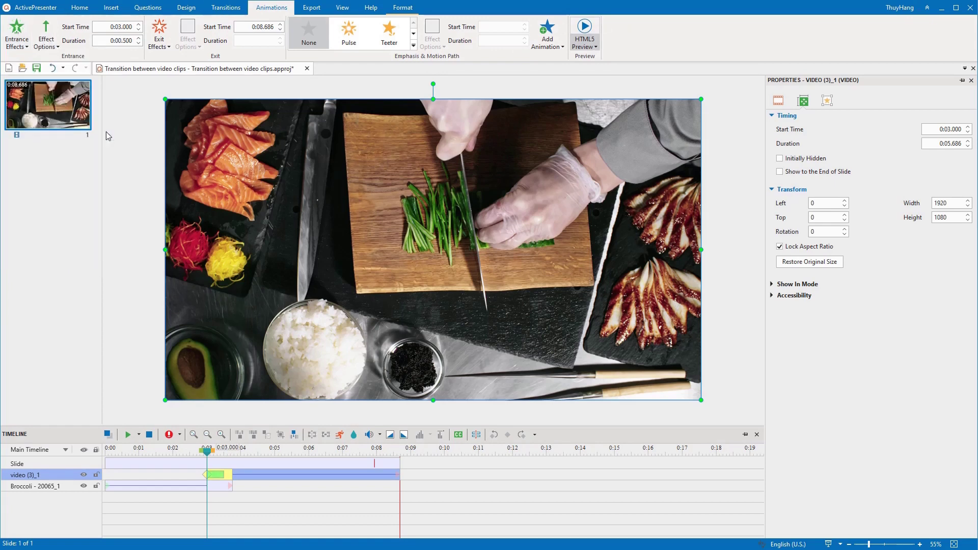
drag(224, 476, 230, 479)
Step: Launch the HTML5 preview of the merged slide in Chrome
click(584, 34)
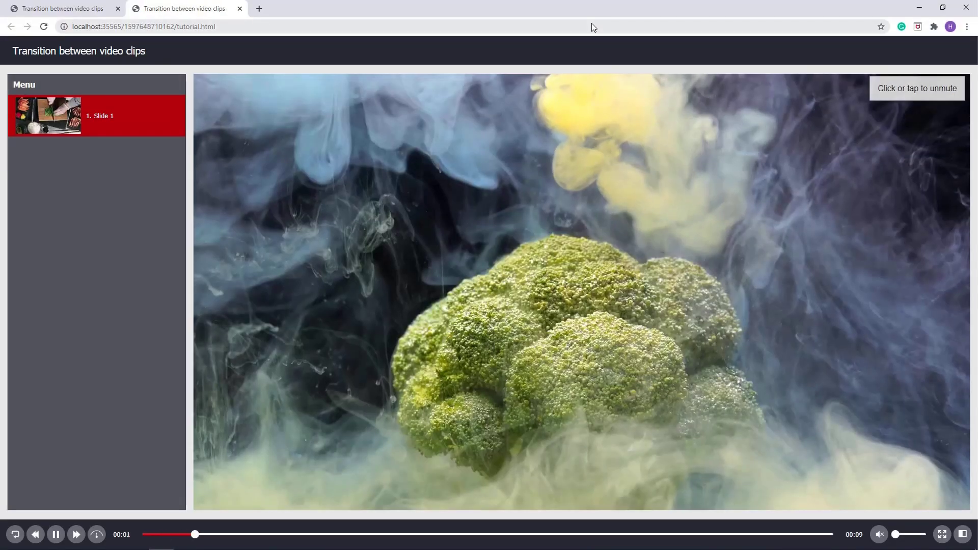